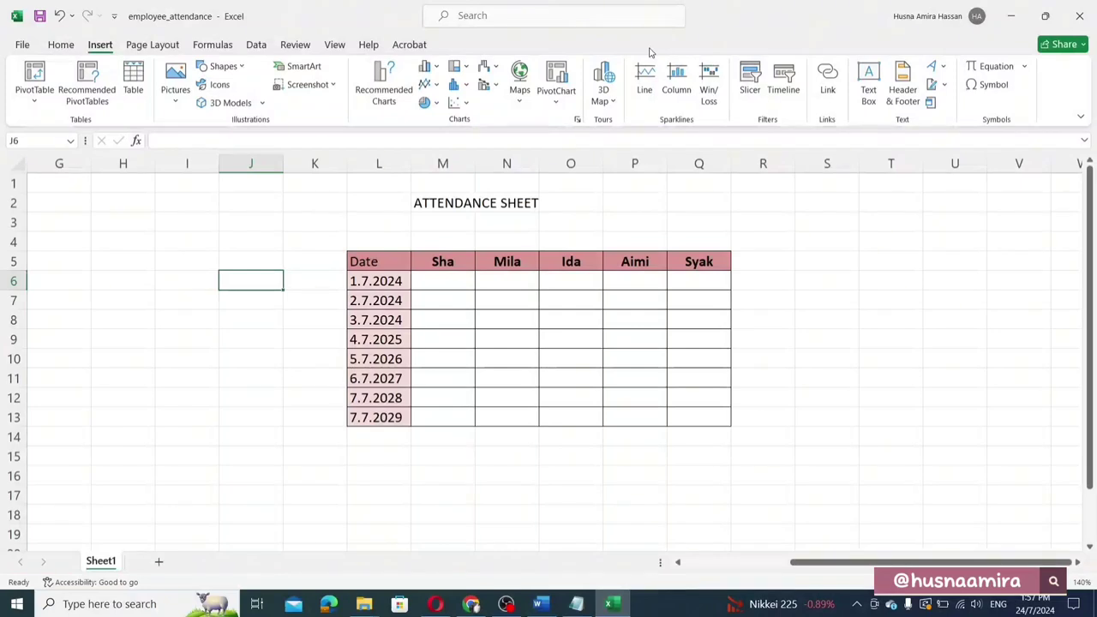
# Turn on Developer under Main Tabs in the Customize the Ribbon settings and apply it
pyautogui.click(763, 202)
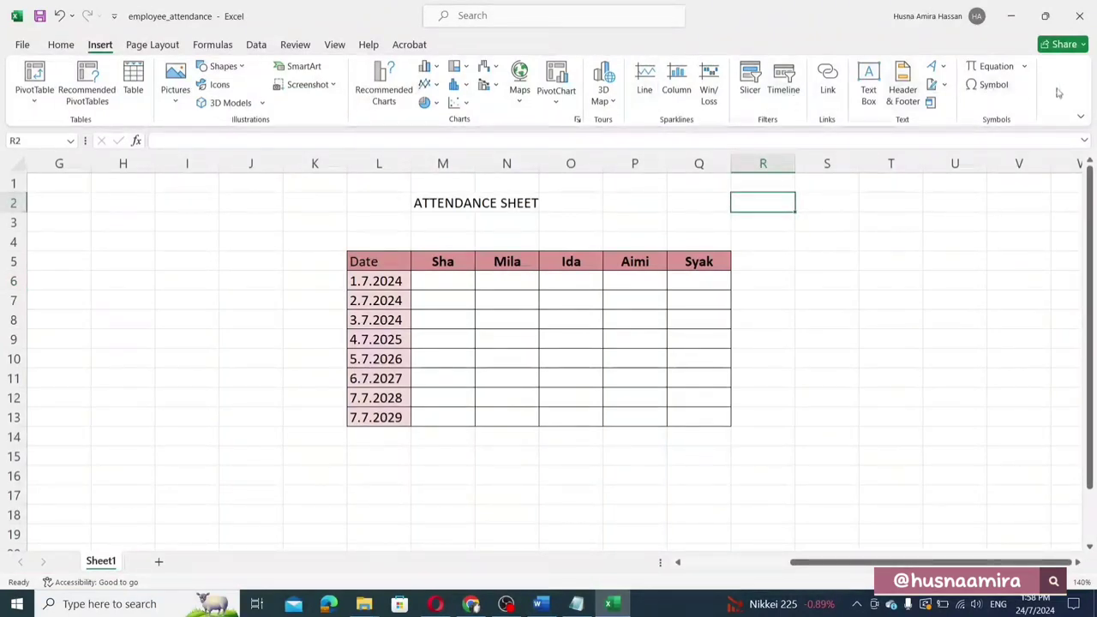
pyautogui.rightClick(1058, 92)
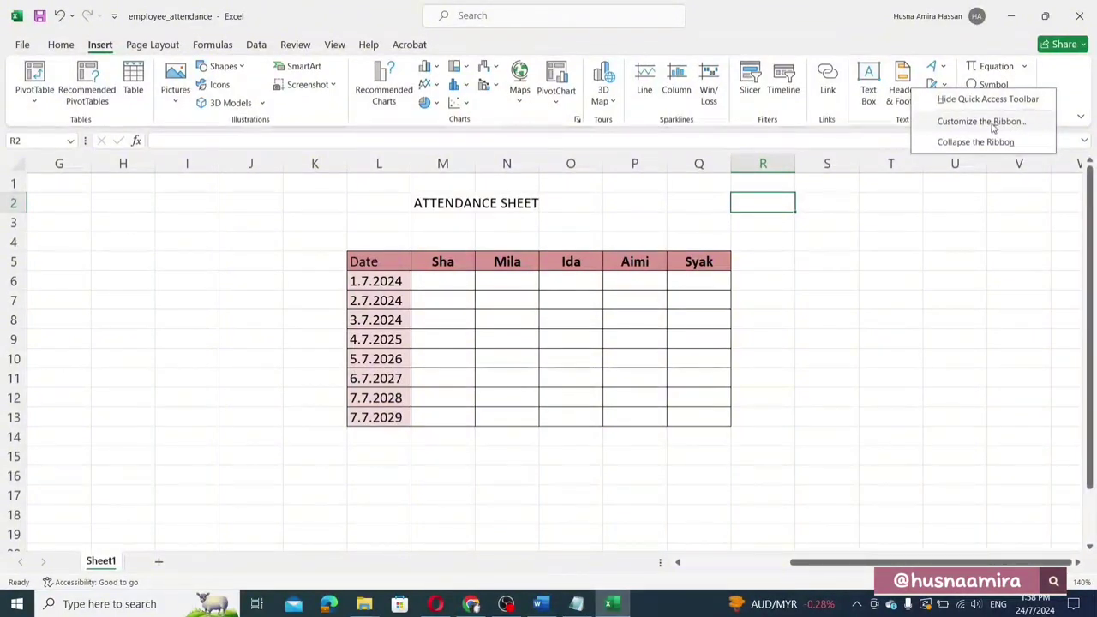
pyautogui.click(992, 123)
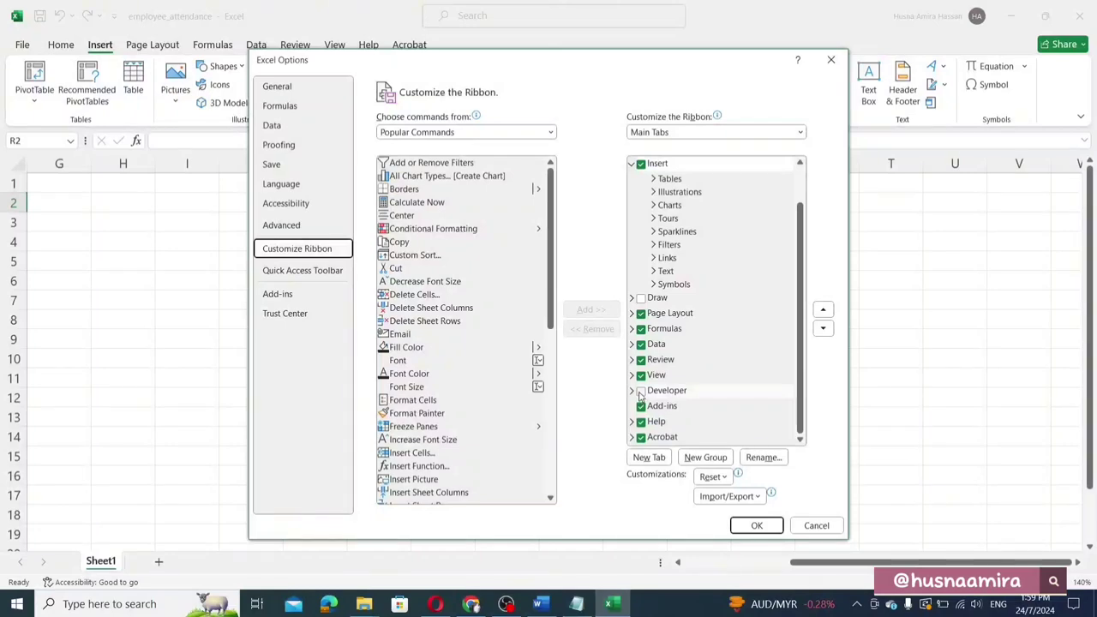
pyautogui.click(640, 391)
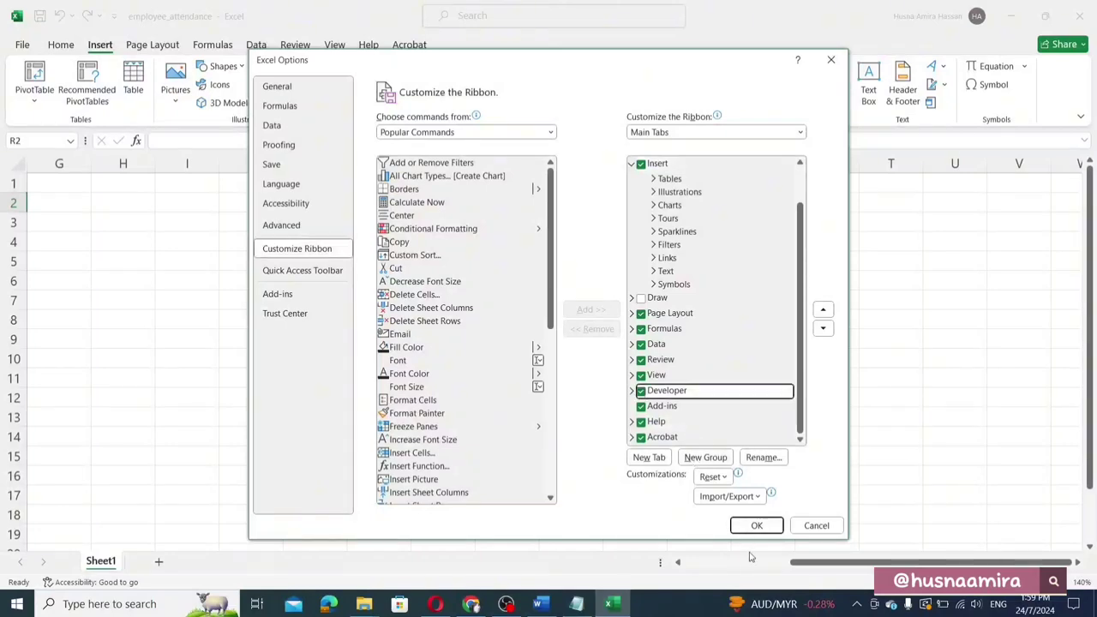
pyautogui.click(754, 526)
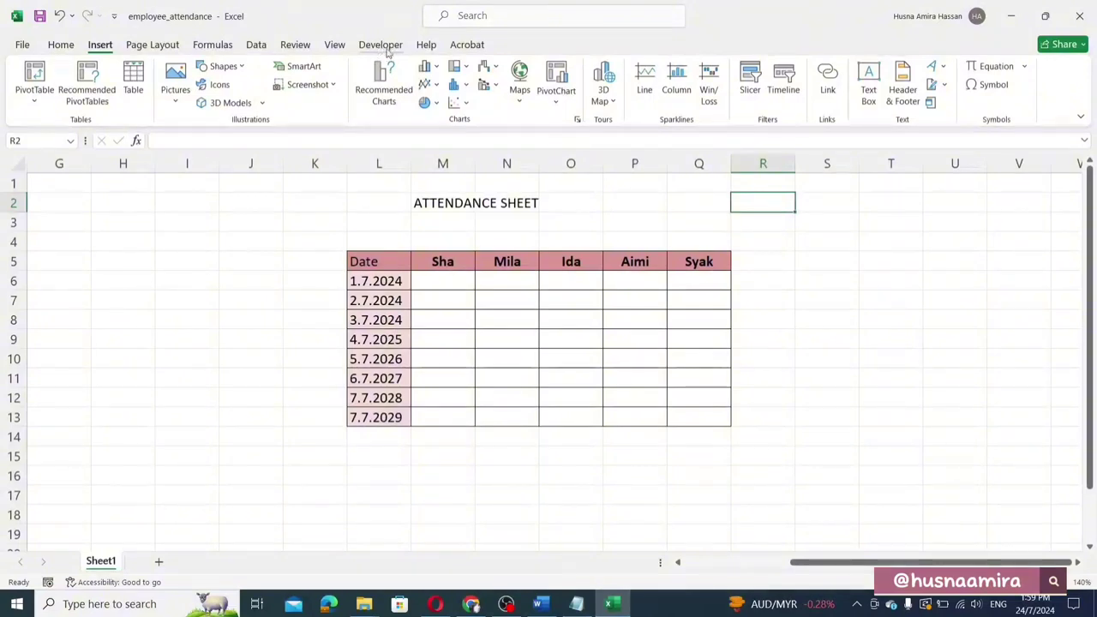
# Insert a Form Controls check box from the Developer tab and position it inside cell M6
pyautogui.click(387, 51)
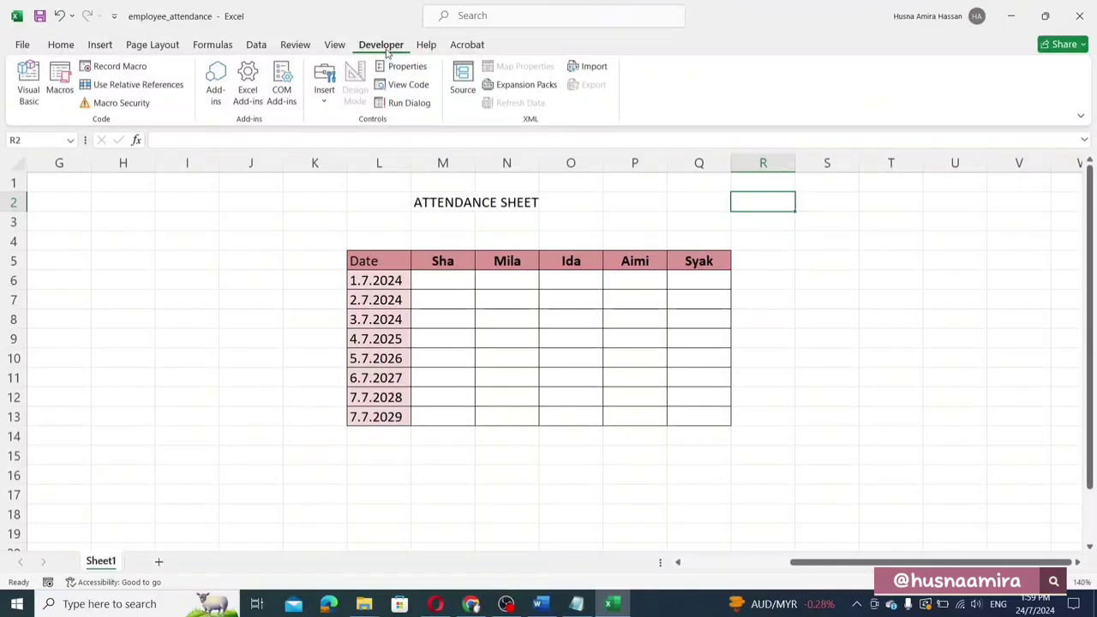
pyautogui.click(326, 101)
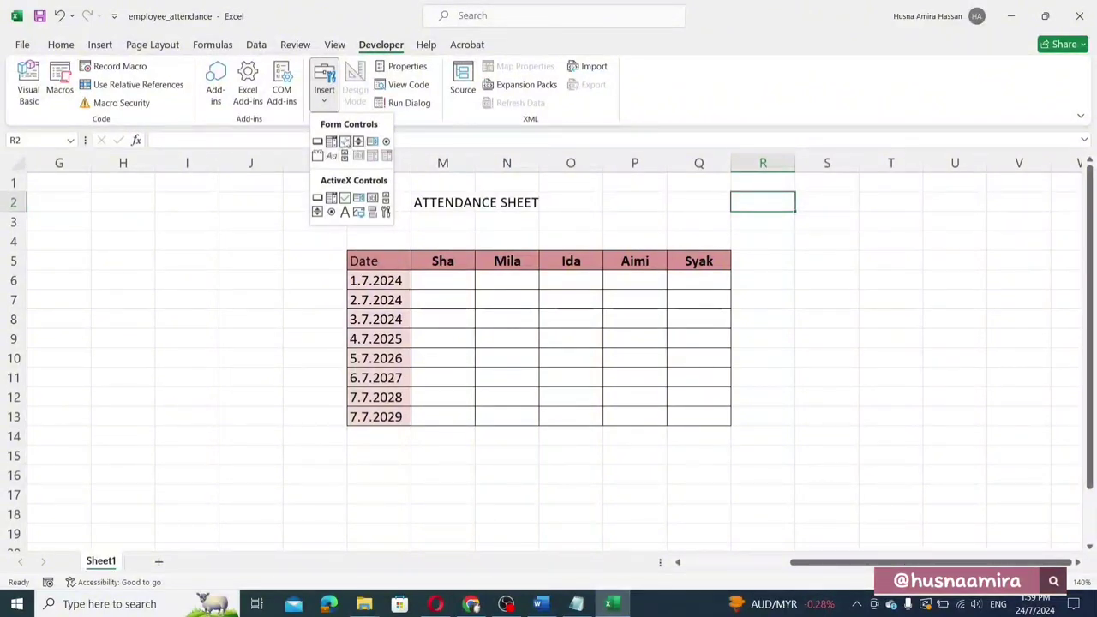
pyautogui.click(345, 142)
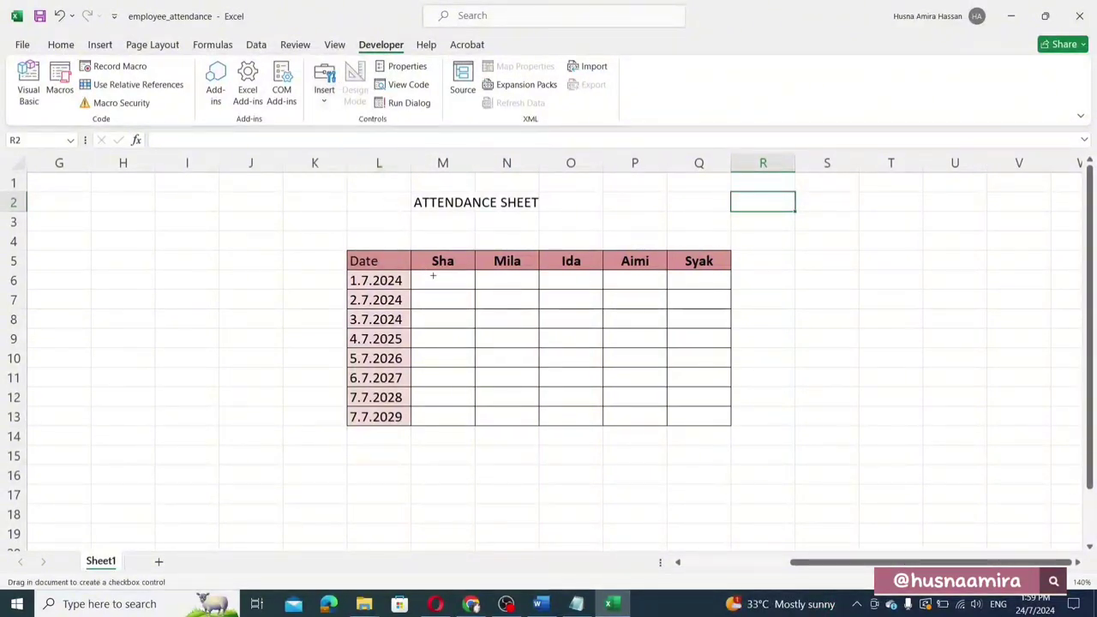
pyautogui.moveTo(437, 276); pyautogui.dragTo(519, 298)
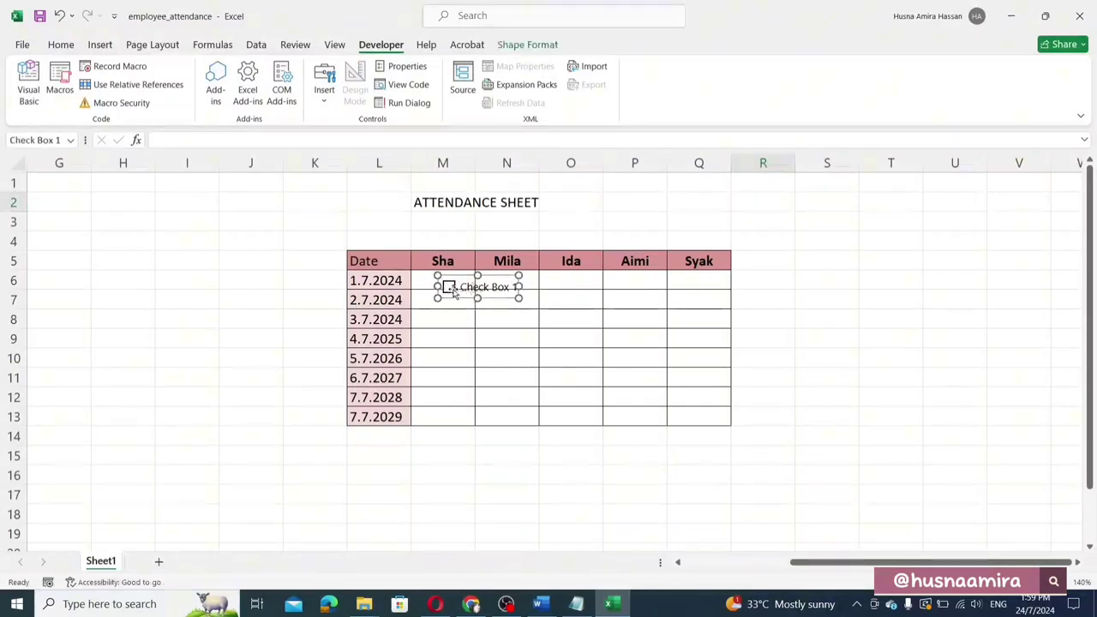
pyautogui.moveTo(449, 288); pyautogui.dragTo(444, 281)
pyautogui.click(444, 281)
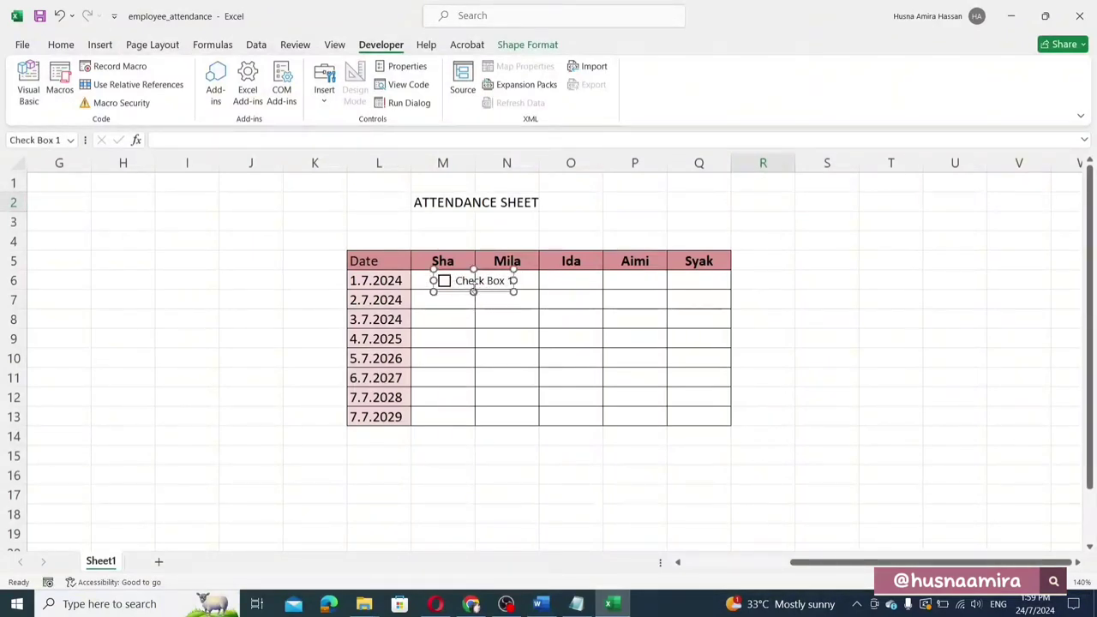
# Delete the 'Check Box 1' label text, then tick the checkbox
pyautogui.click(503, 282)
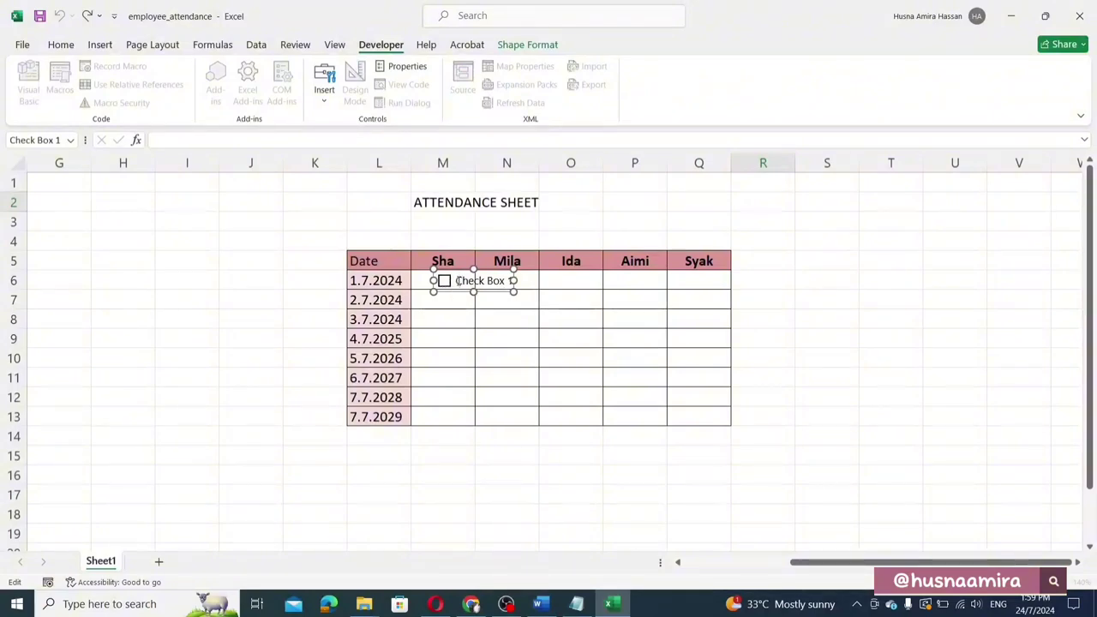
pyautogui.moveTo(455, 281); pyautogui.dragTo(509, 280)
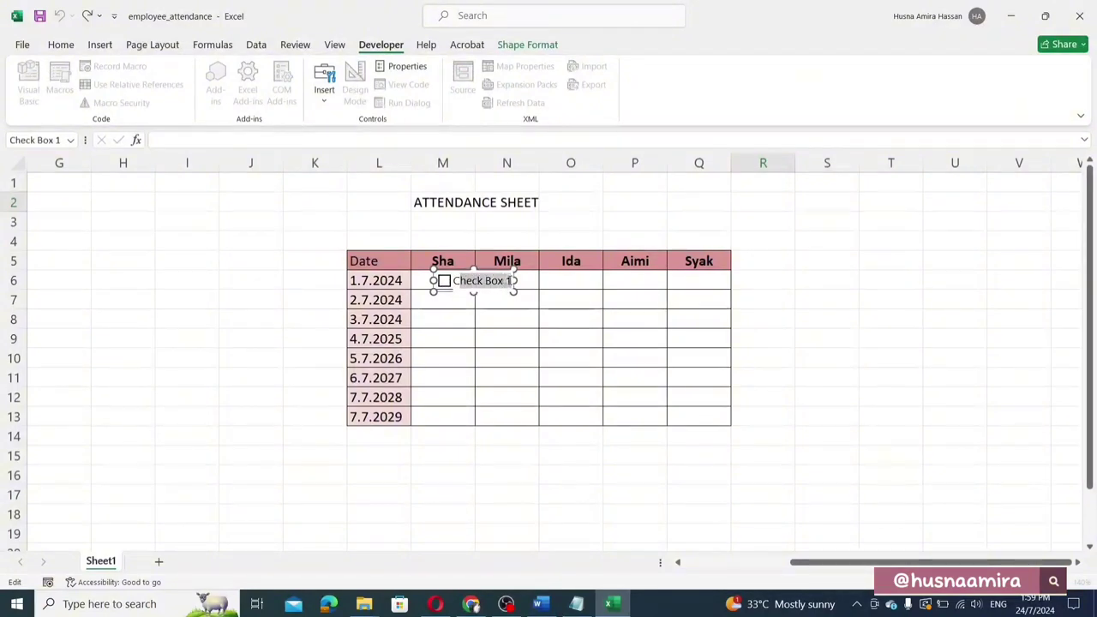
pyautogui.press('BackSpace')
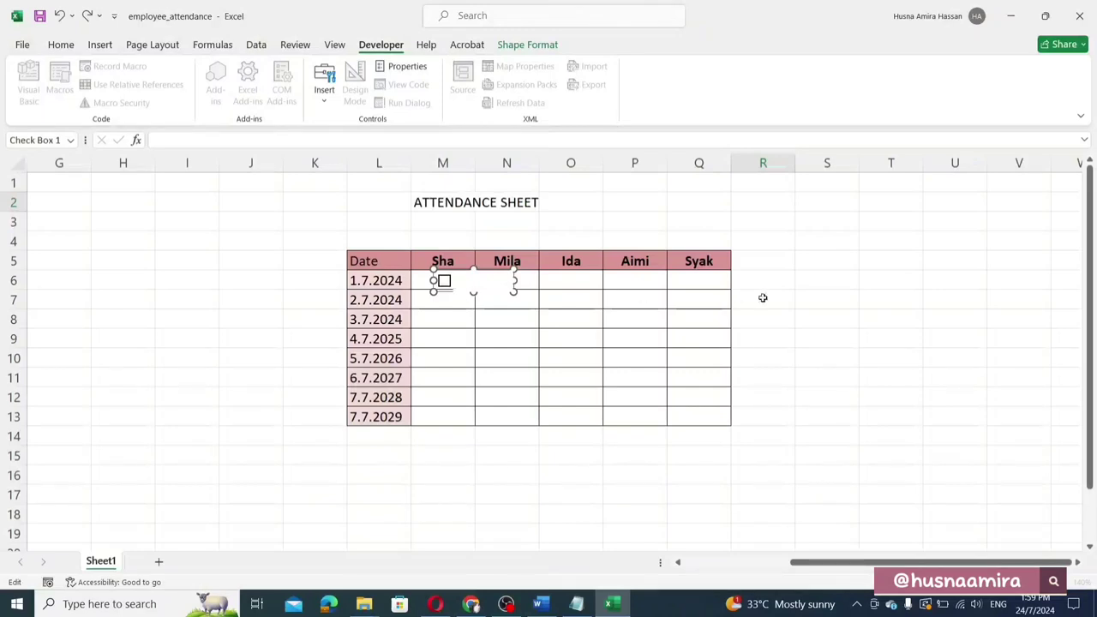
pyautogui.click(763, 297)
pyautogui.click(443, 282)
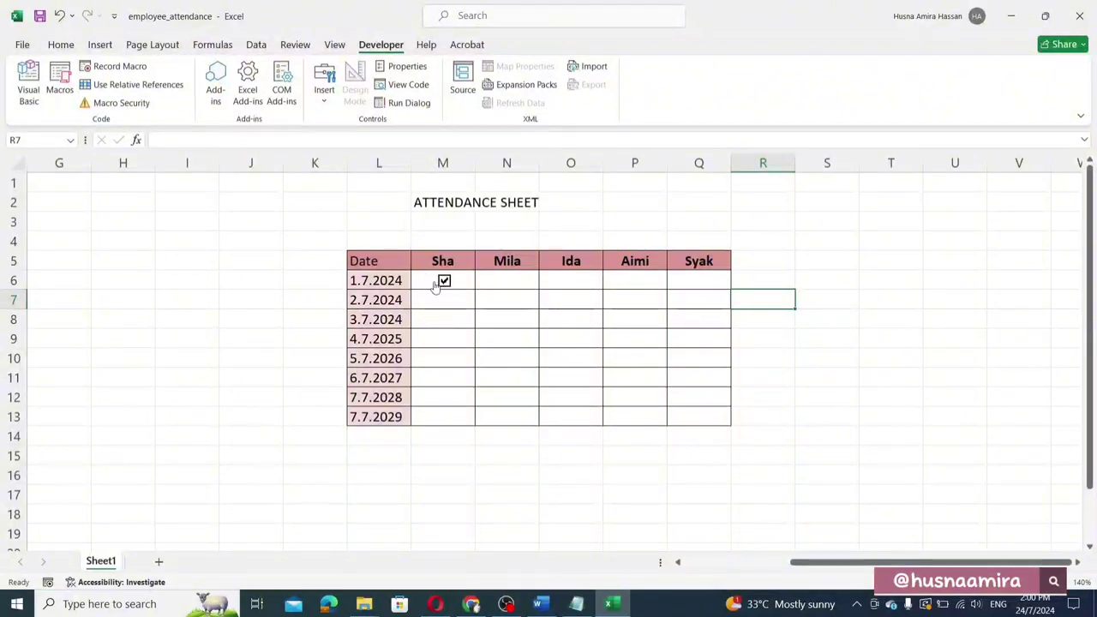
# Untick the M6 checkbox and narrow it to just the box so it fits inside M6
pyautogui.click(443, 284)
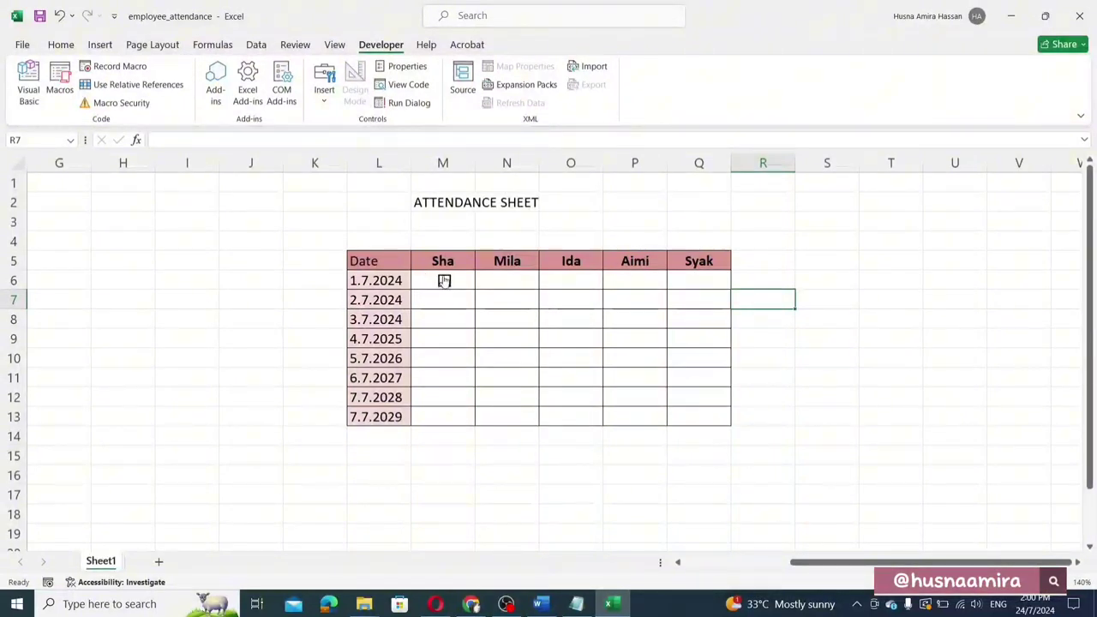
pyautogui.rightClick(444, 281)
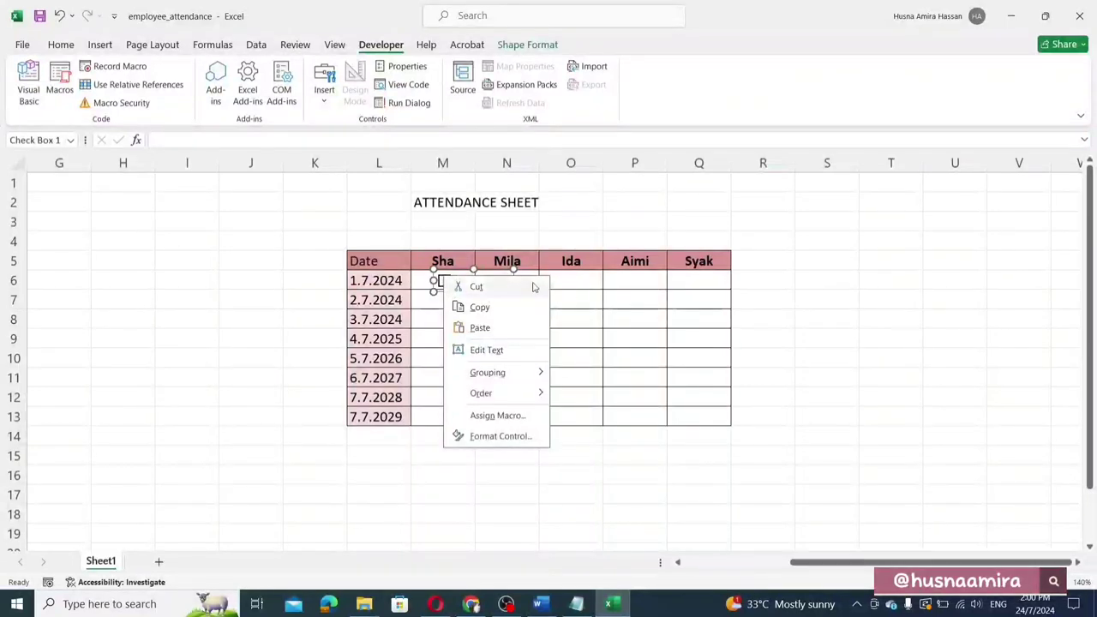
pyautogui.click(447, 283)
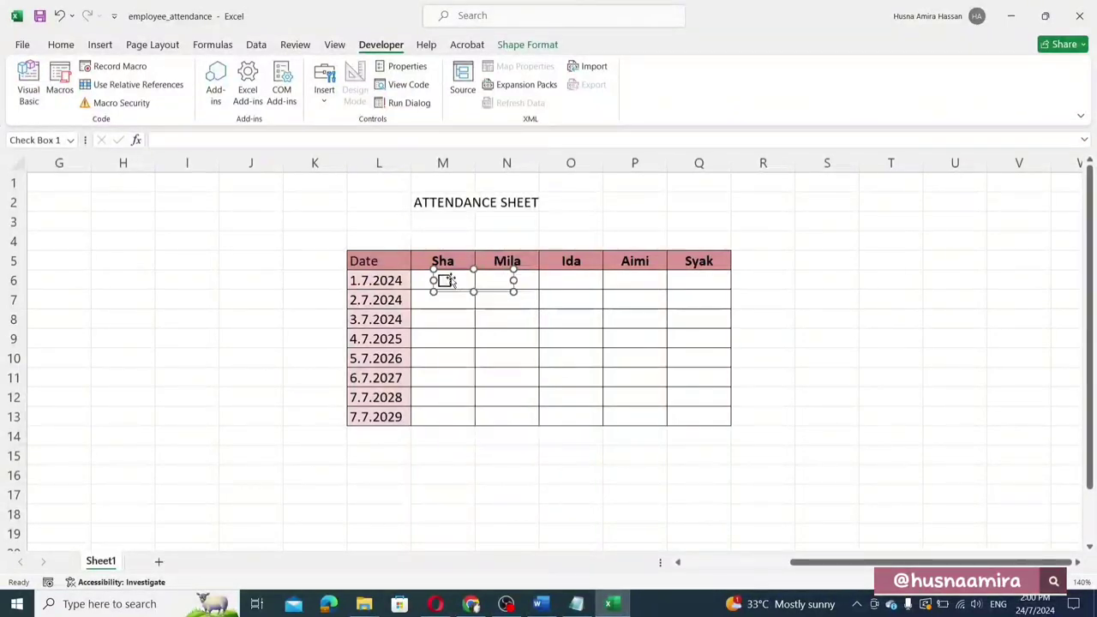
pyautogui.rightClick(447, 283)
pyautogui.press('Escape')
pyautogui.press('Escape')
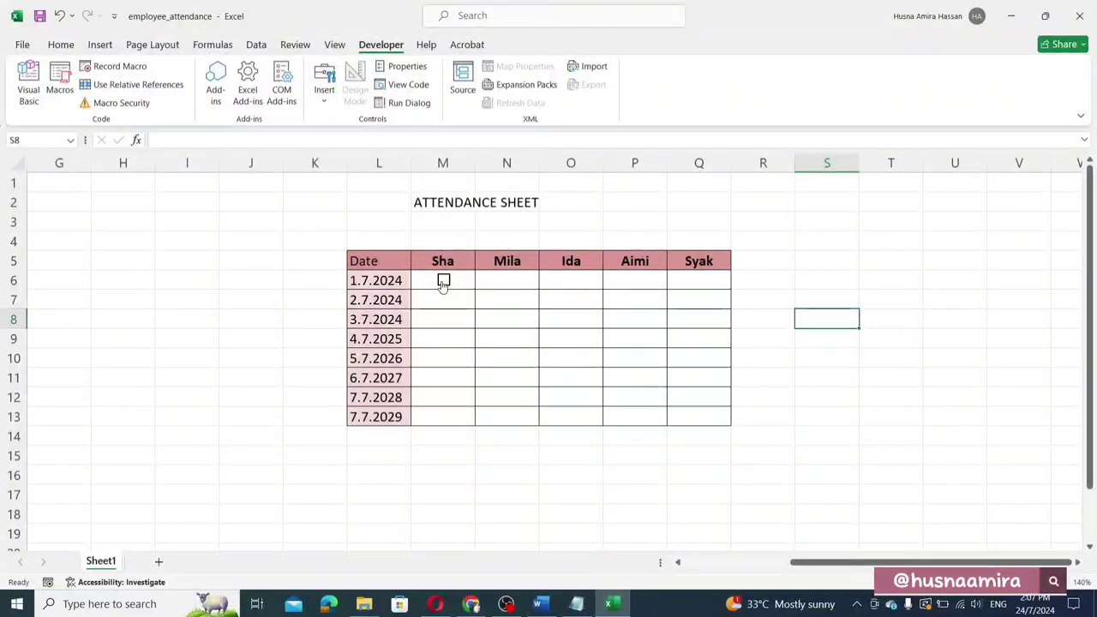
pyautogui.scroll(3, 443, 288)
pyautogui.rightClick(611, 275)
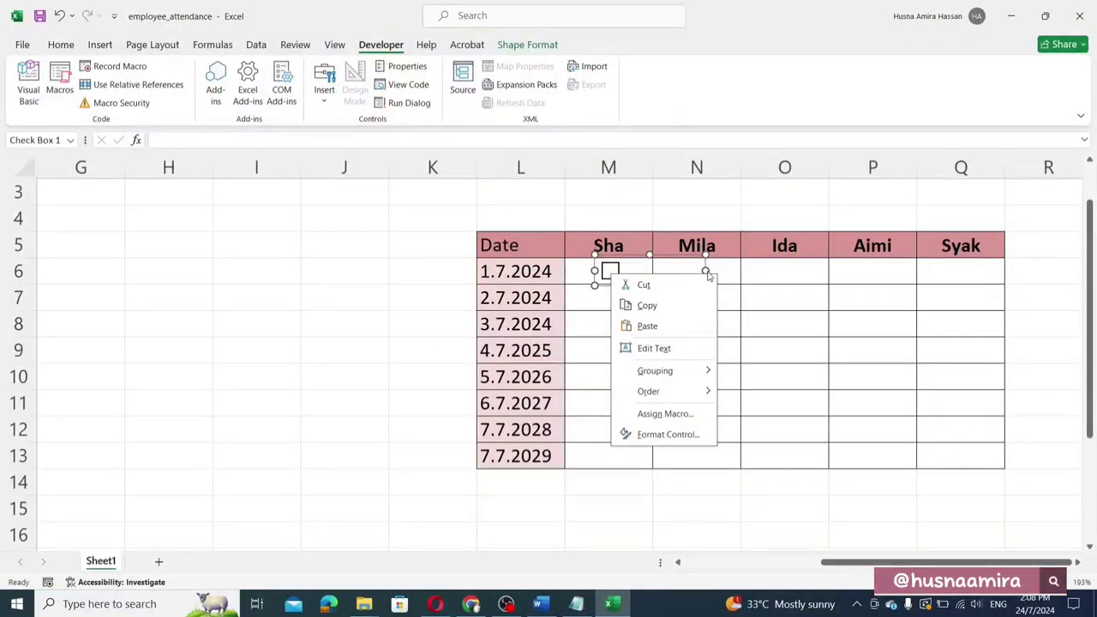
pyautogui.click(706, 271)
pyautogui.moveTo(705, 271); pyautogui.dragTo(627, 271)
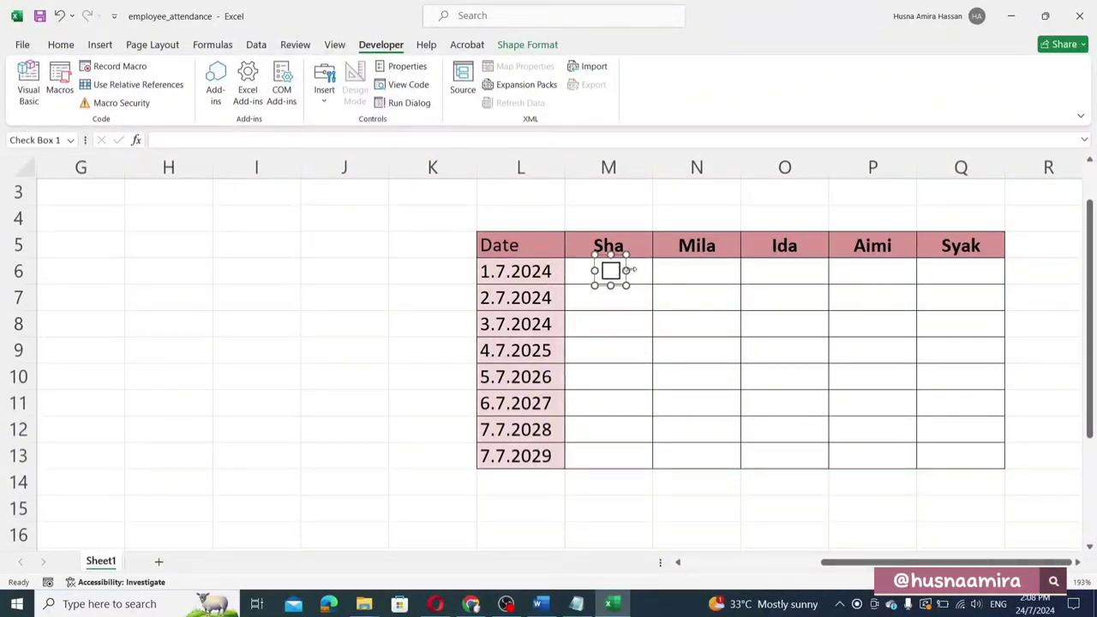
pyautogui.click(639, 273)
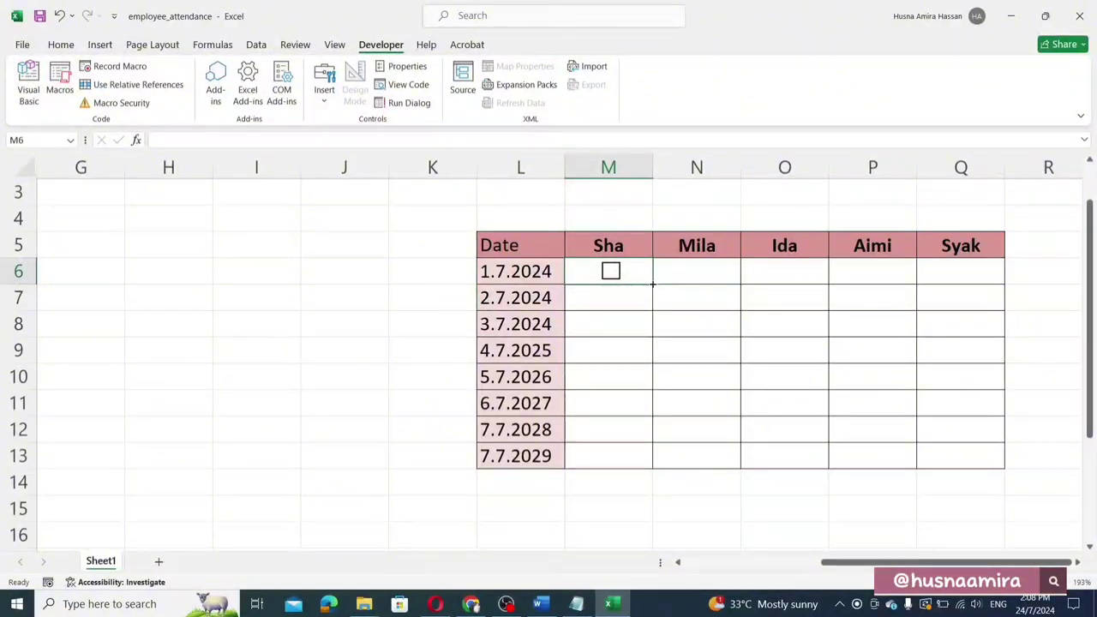
# Fill the M6 checkbox down to M13, across to Q6, then M6:Q6 down to row 13
pyautogui.moveTo(652, 284); pyautogui.dragTo(652, 462)
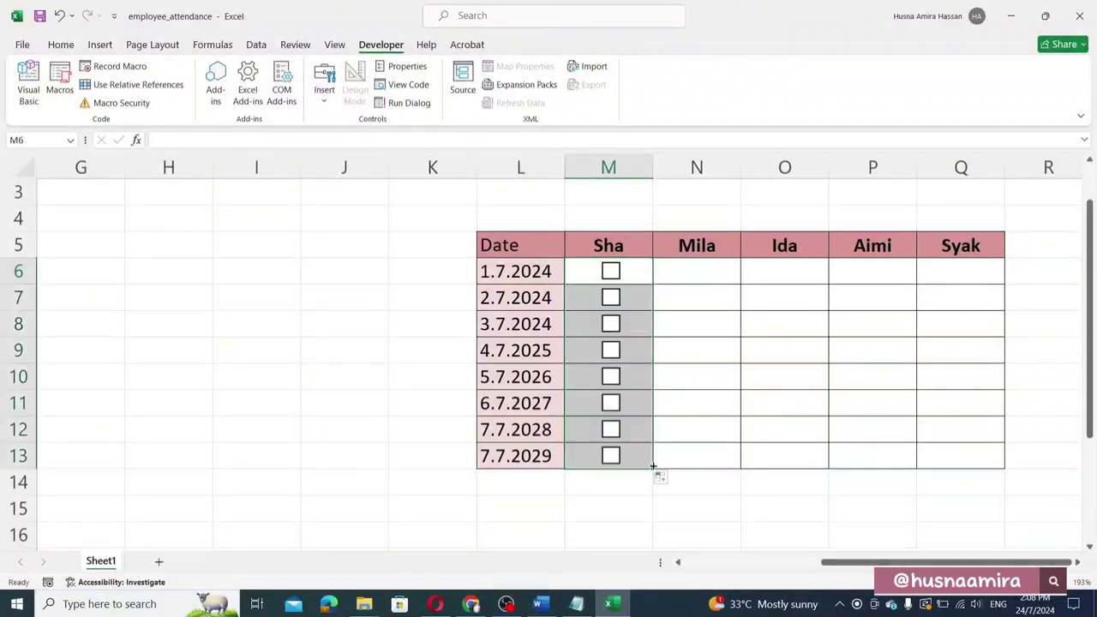
pyautogui.click(640, 273)
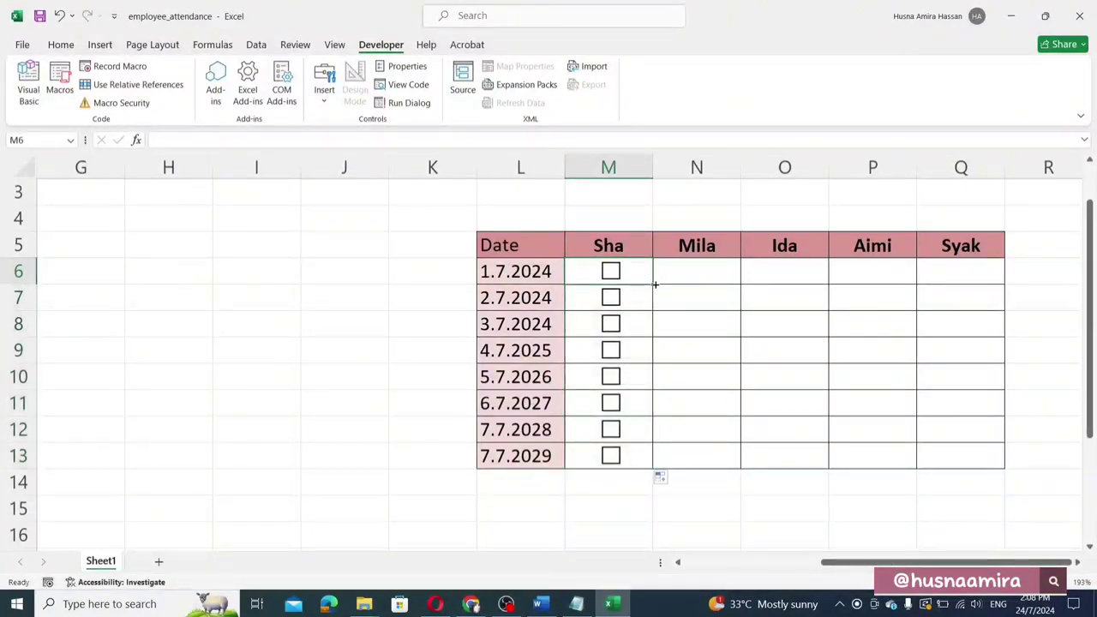
pyautogui.click(653, 284)
pyautogui.moveTo(653, 284); pyautogui.dragTo(953, 289)
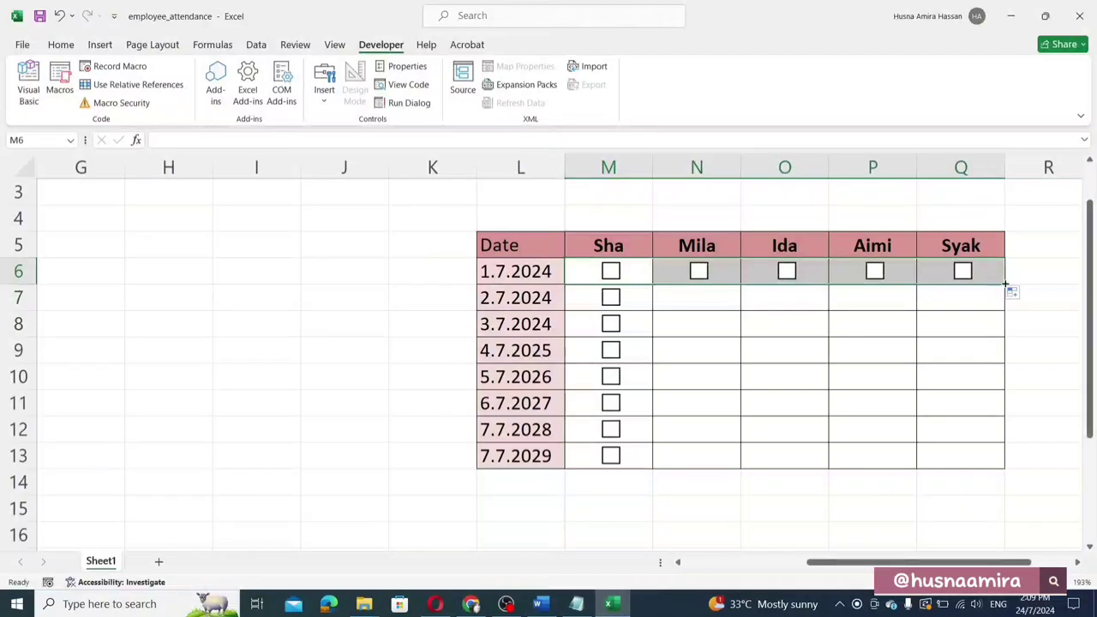
pyautogui.moveTo(1005, 285); pyautogui.dragTo(1008, 467)
pyautogui.click(1049, 324)
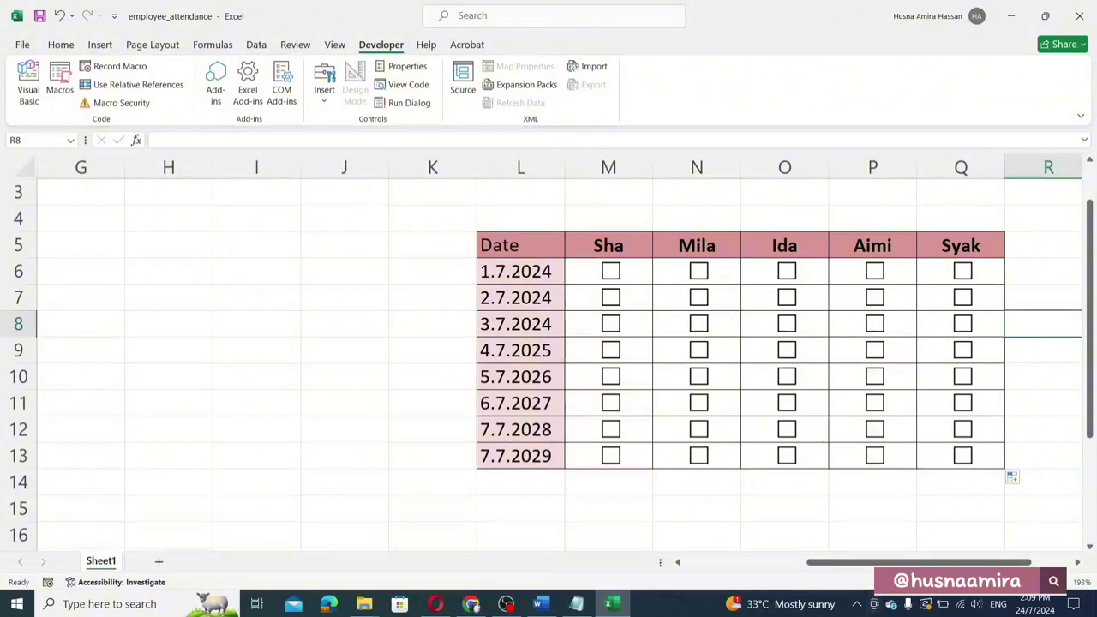
pyautogui.moveTo(884, 563); pyautogui.dragTo(929, 563)
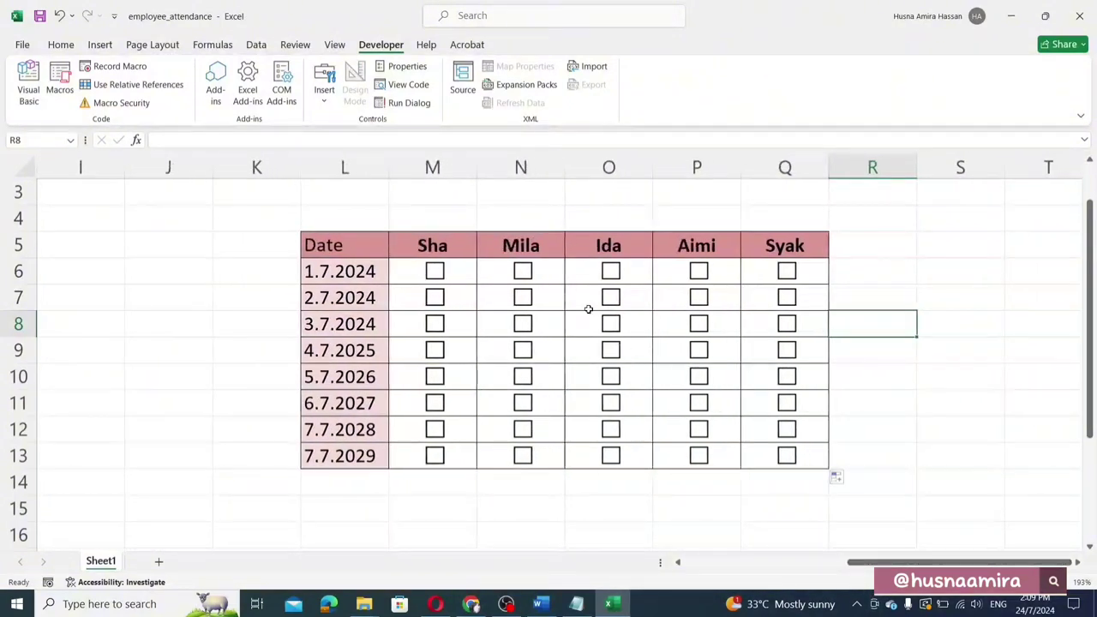
# Tick the checkboxes in N6, N7, N8, O9, O10, O11, M6, O6, P6 and Q6
pyautogui.click(523, 271)
pyautogui.click(523, 297)
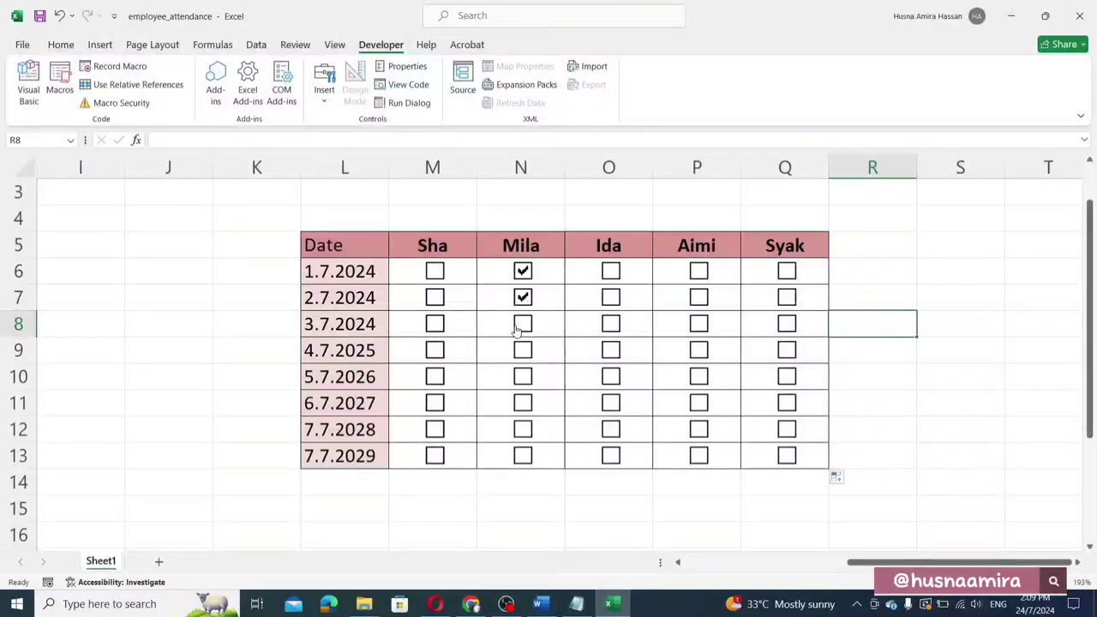
pyautogui.click(523, 324)
pyautogui.click(610, 350)
pyautogui.click(610, 376)
pyautogui.click(610, 403)
pyautogui.click(434, 271)
pyautogui.click(610, 271)
pyautogui.click(699, 271)
pyautogui.click(786, 271)
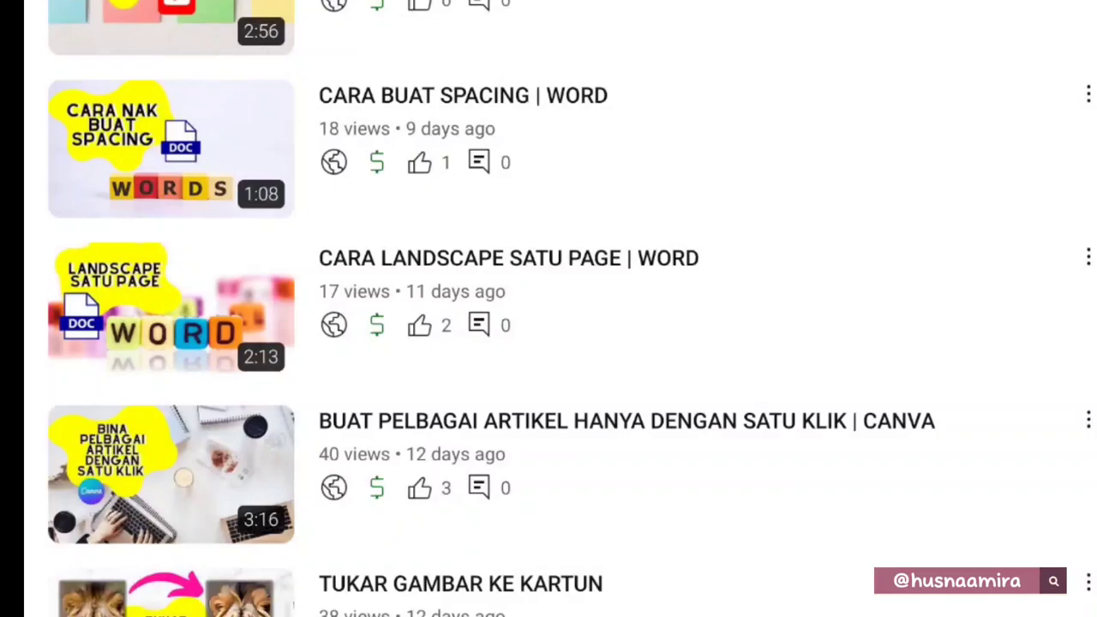
# Scroll down the channel's uploads to the Canva, Word, PDF conversion and Etsy tutorials
pyautogui.scroll(-1, 548, 308)
pyautogui.scroll(-2, 549, 308)
pyautogui.scroll(-3, 548, 309)
pyautogui.scroll(-3, 548, 309)
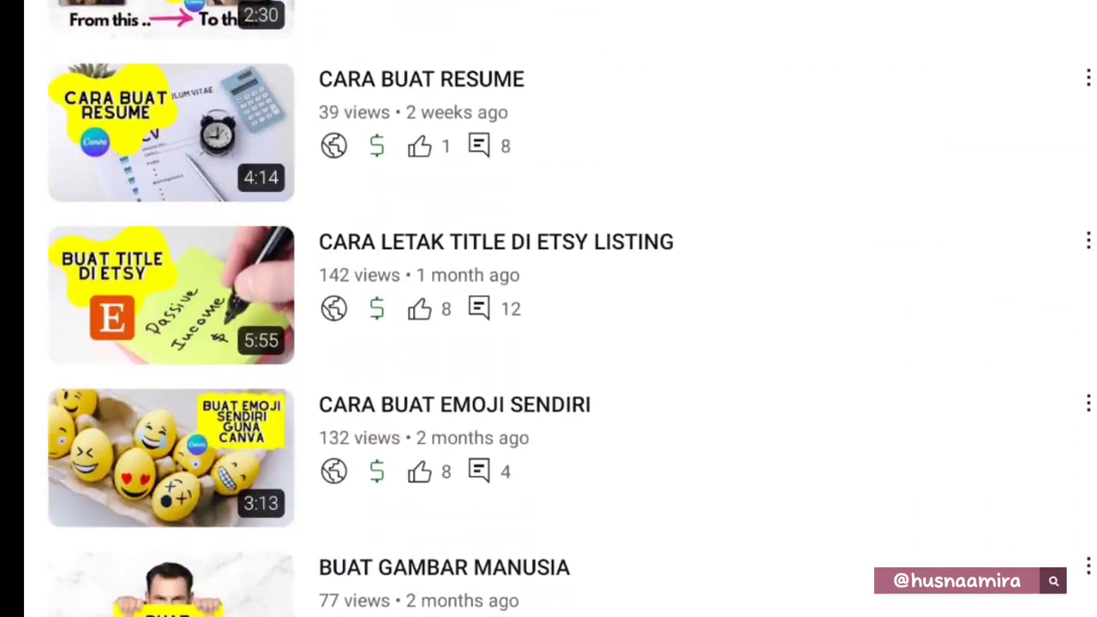
pyautogui.scroll(-3, 548, 308)
pyautogui.scroll(-3, 549, 308)
pyautogui.scroll(-4, 549, 309)
pyautogui.scroll(-4, 548, 308)
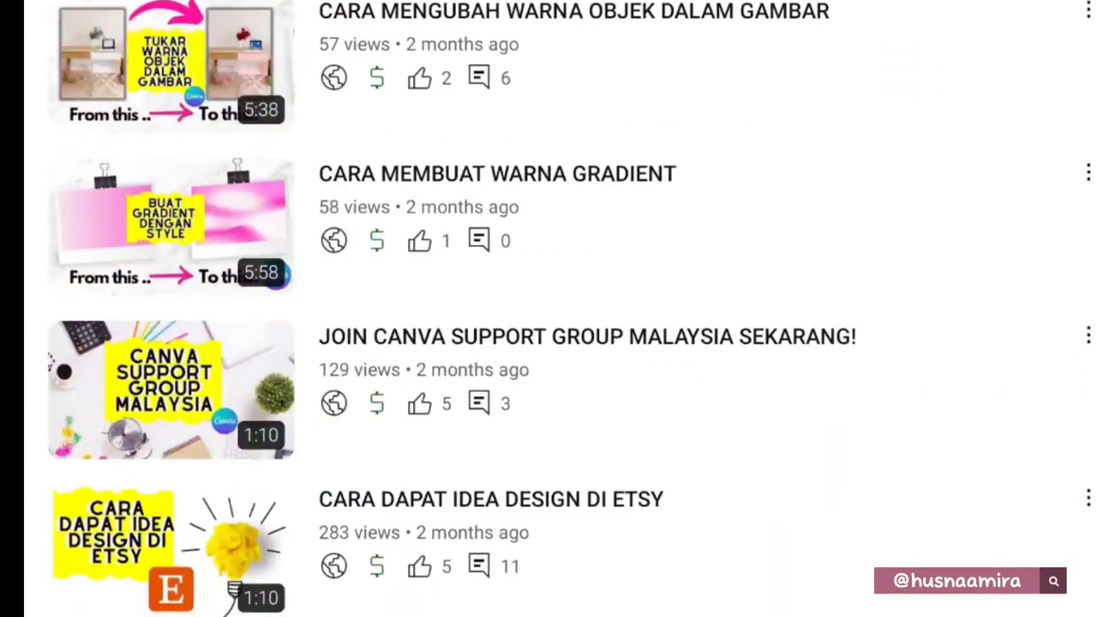
pyautogui.scroll(-2, 548, 309)
pyautogui.scroll(-3, 548, 309)
pyautogui.scroll(-6, 549, 308)
pyautogui.scroll(-6, 548, 308)
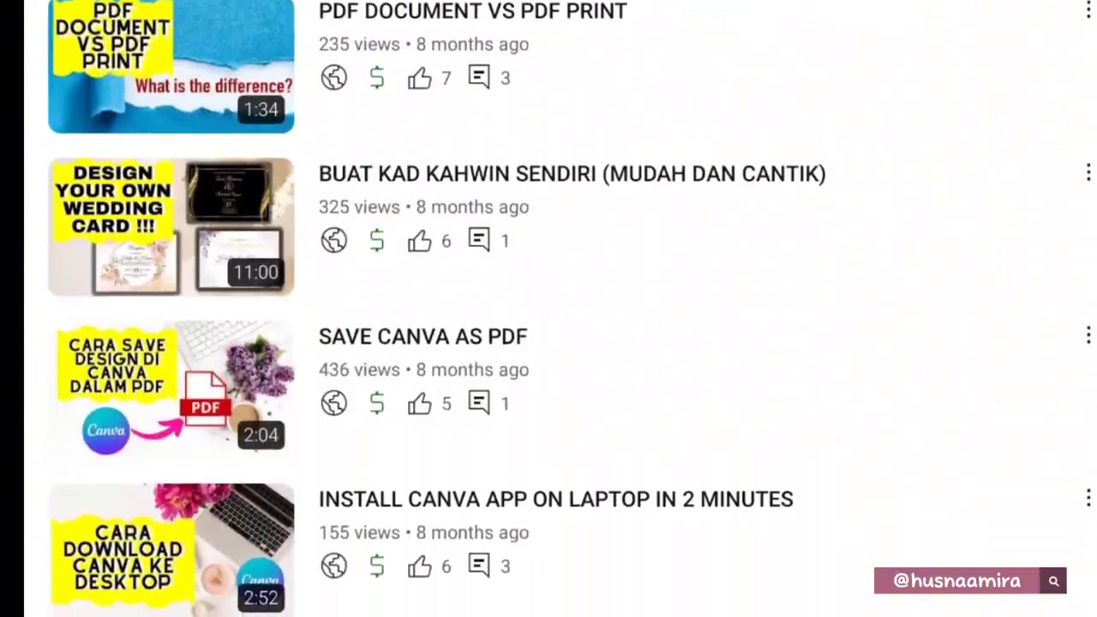
pyautogui.scroll(-3, 549, 308)
pyautogui.scroll(-3, 549, 309)
pyautogui.scroll(-1, 548, 308)
pyautogui.scroll(1, 548, 308)
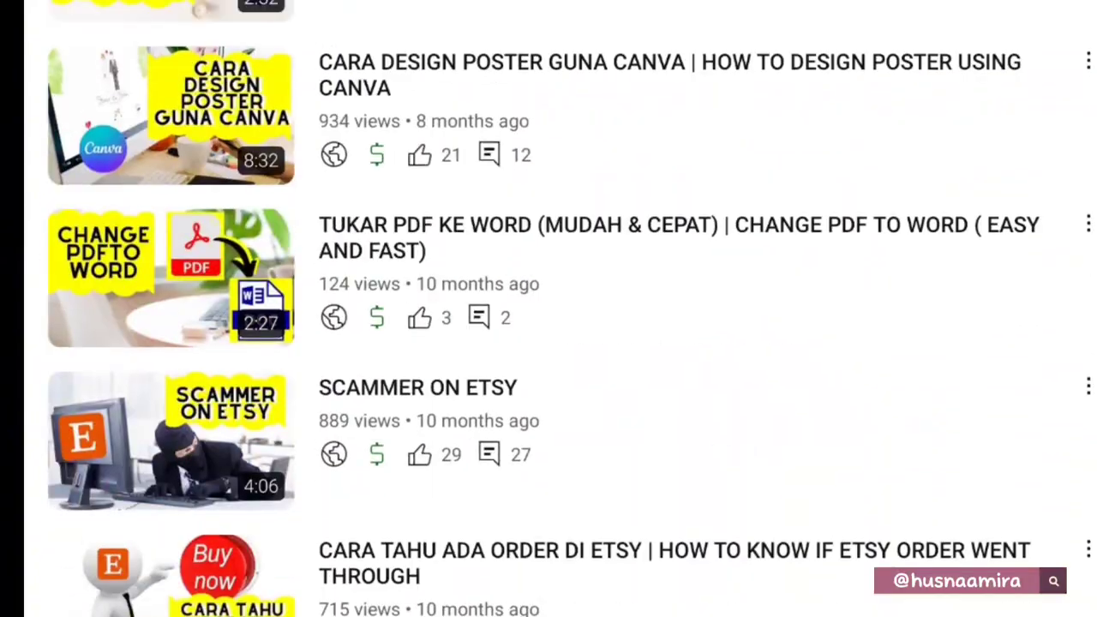